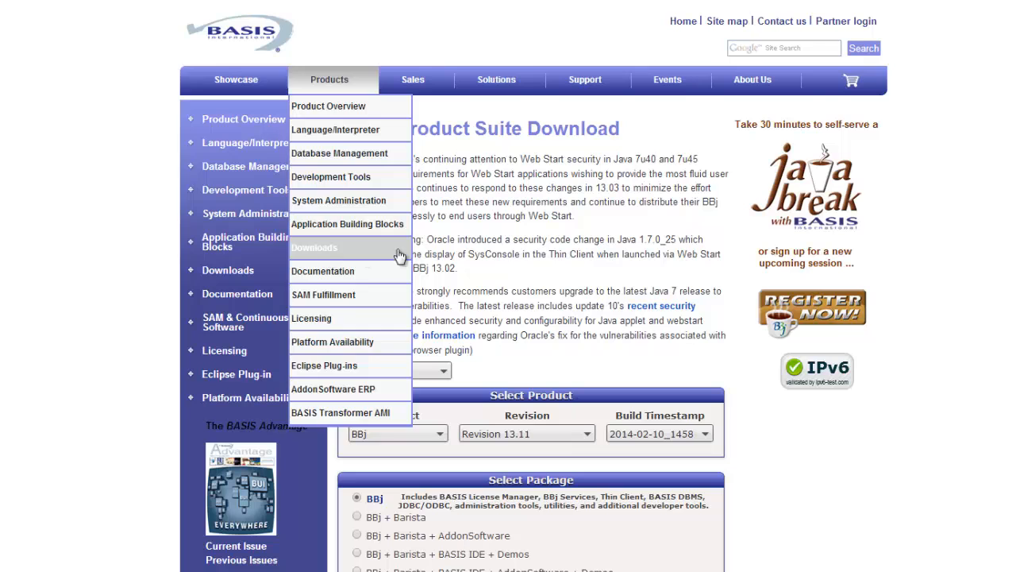
Select the BBj + Barista + BASIS IDE + AddonSoftware + Demos package for the download.
{"action": "scroll", "coordinate": [491, 259], "scroll_direction": "down", "scroll_amount": 3}
{"action": "scroll", "coordinate": [492, 264], "scroll_direction": "down", "scroll_amount": 2}
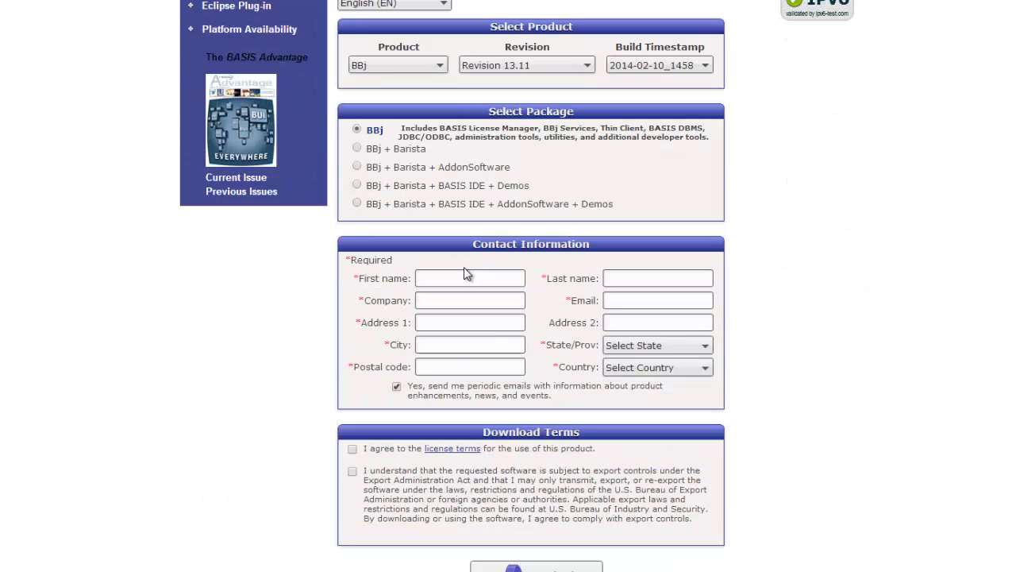
{"action": "left_click", "coordinate": [463, 272]}
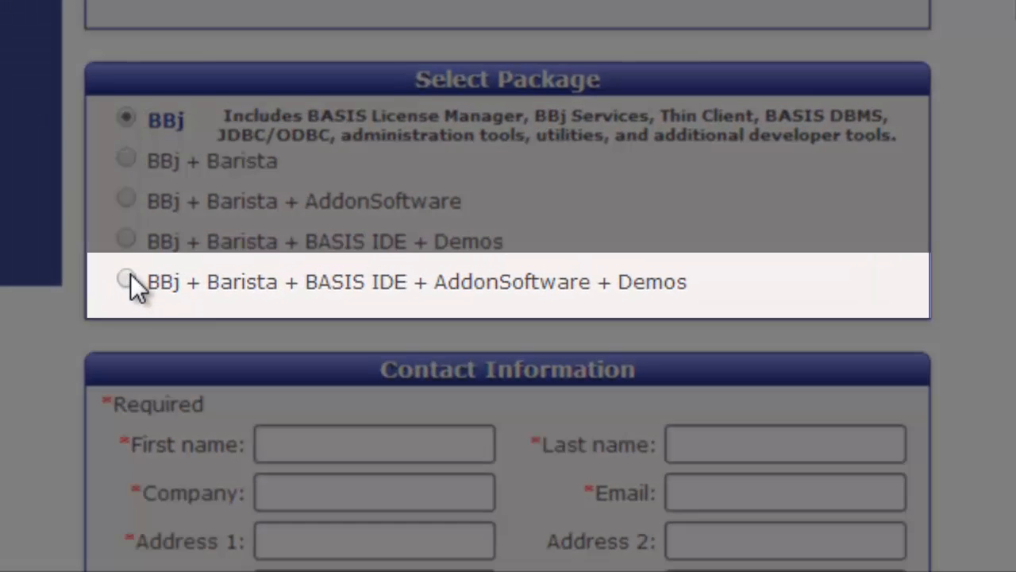
{"action": "left_click", "coordinate": [126, 281]}
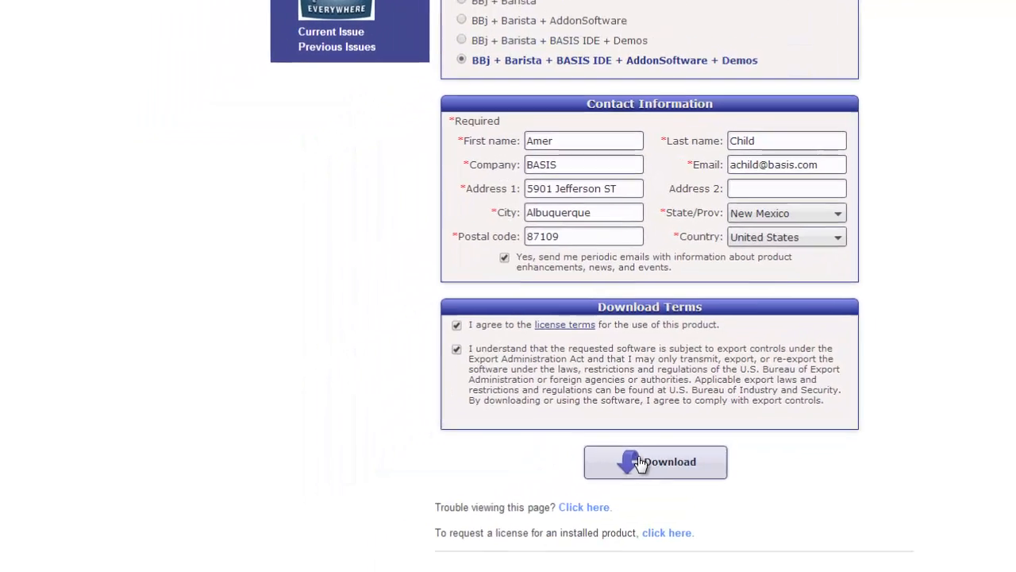
Download the selected package, keep the flagged .jar file and launch the installer from it.
{"action": "left_click", "coordinate": [640, 463]}
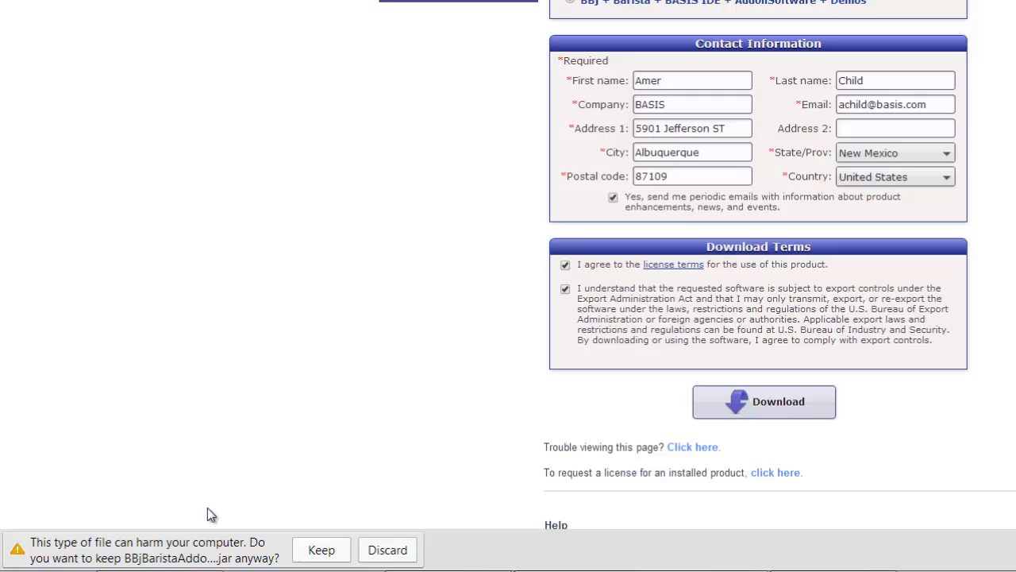
{"action": "left_click", "coordinate": [320, 549]}
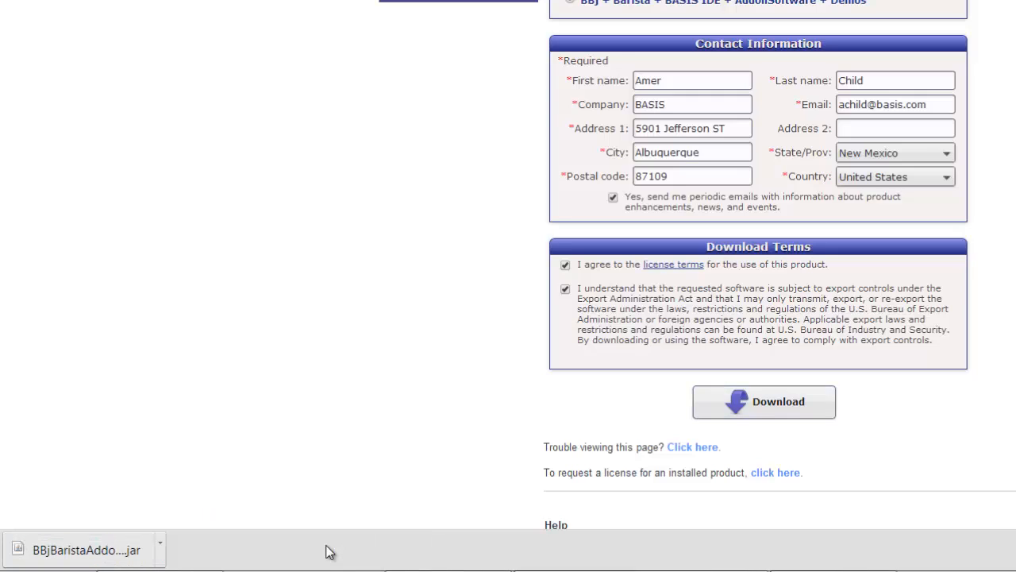
{"action": "left_click", "coordinate": [78, 556]}
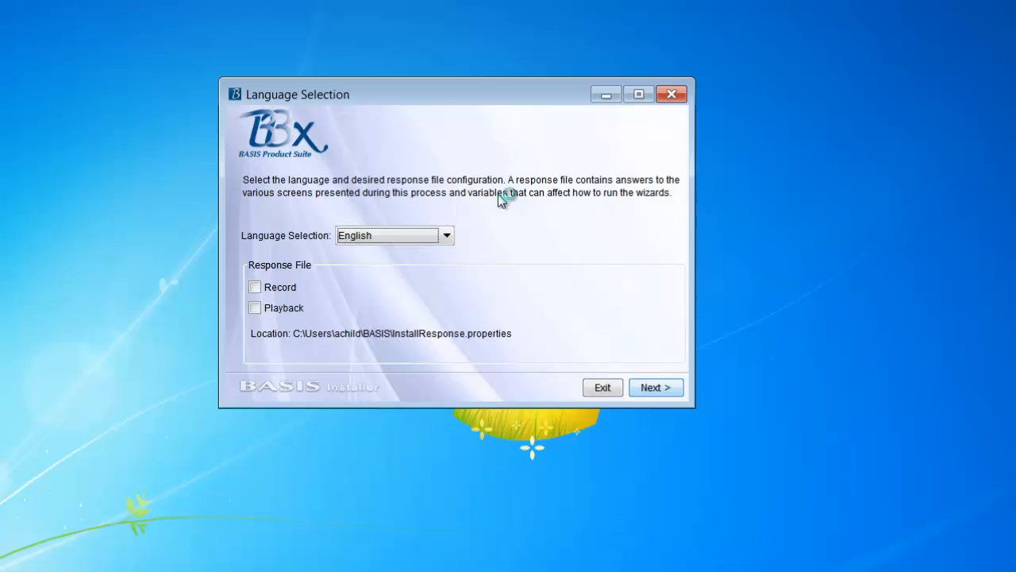
Start the installation wizard in English without a response file and accept the license agreement.
{"action": "left_click", "coordinate": [654, 387]}
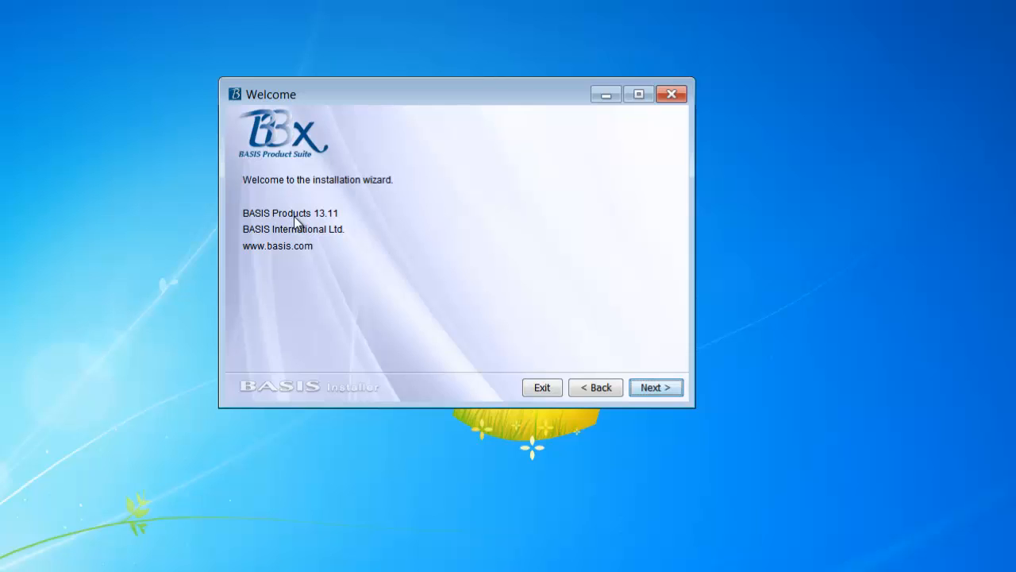
{"action": "left_click", "coordinate": [656, 388]}
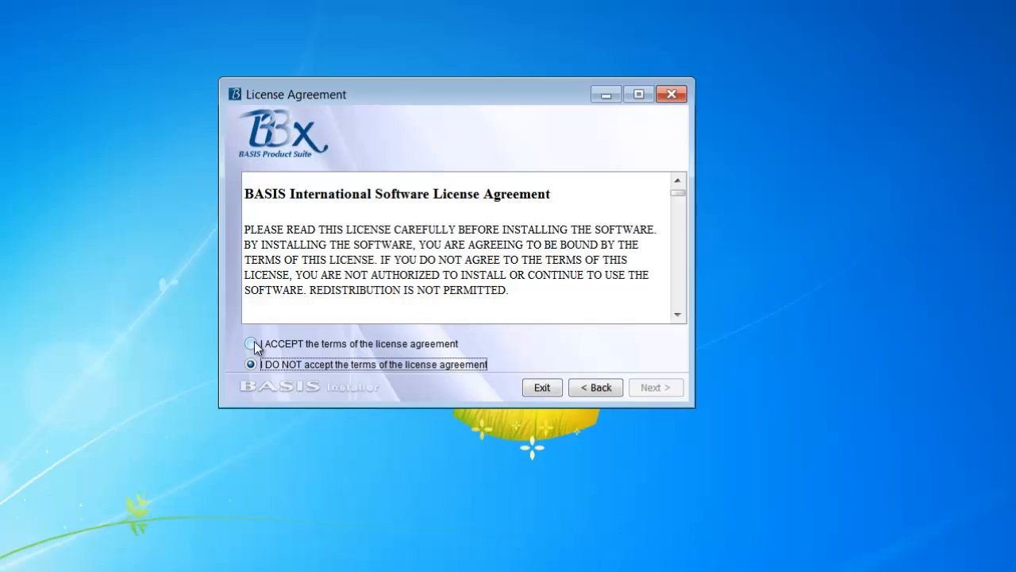
{"action": "left_click", "coordinate": [252, 344]}
{"action": "left_click", "coordinate": [647, 388]}
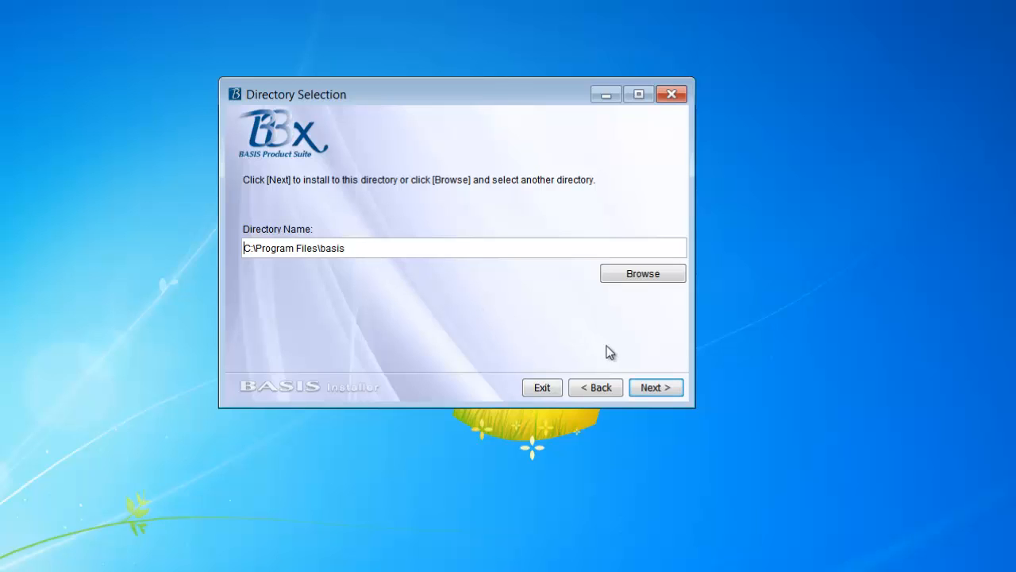
Run a Typical installation into C:\Program Files\basis using the Java home directory C:\Program Files\Java\jdk1.7.0_51, after reviewing the installation summary.
{"action": "left_click", "coordinate": [654, 388]}
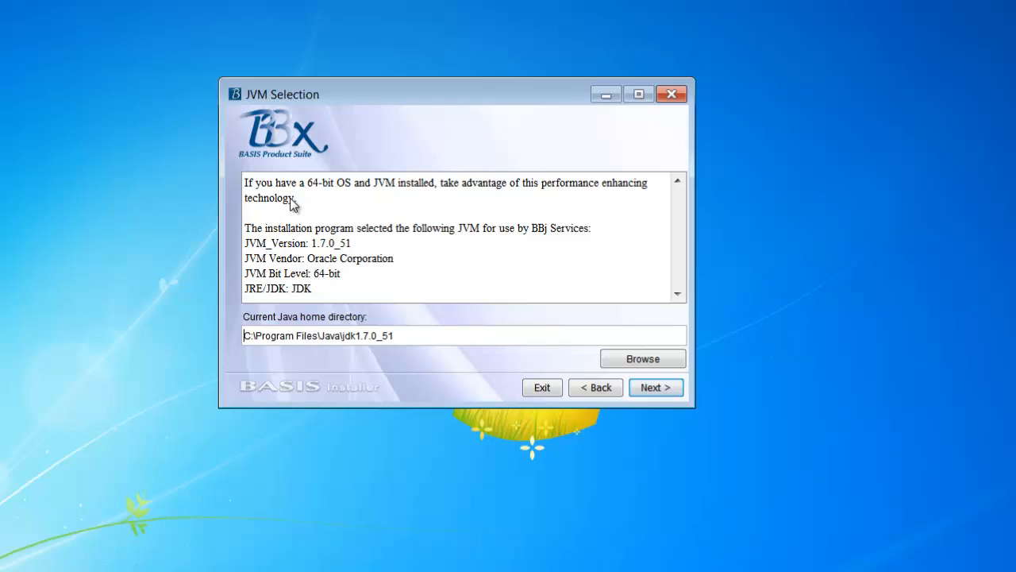
{"action": "left_click", "coordinate": [656, 387]}
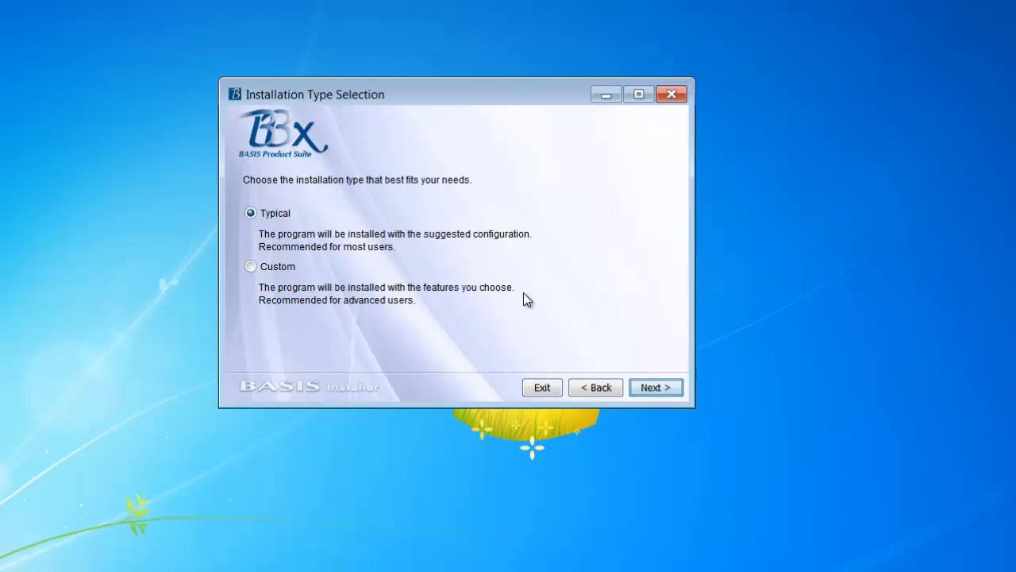
{"action": "left_click", "coordinate": [656, 387]}
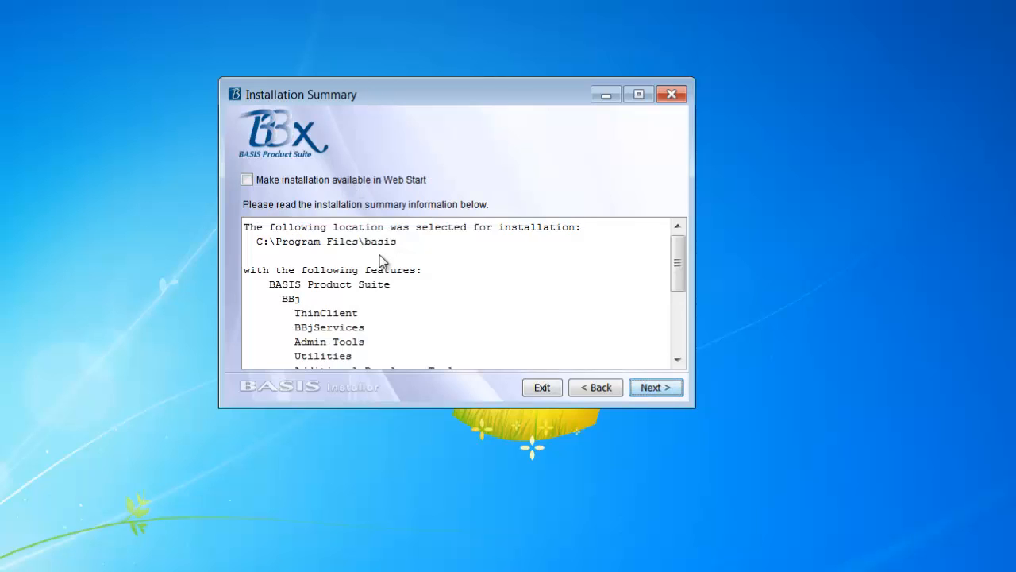
{"action": "scroll", "coordinate": [382, 262], "scroll_direction": "down", "scroll_amount": 5}
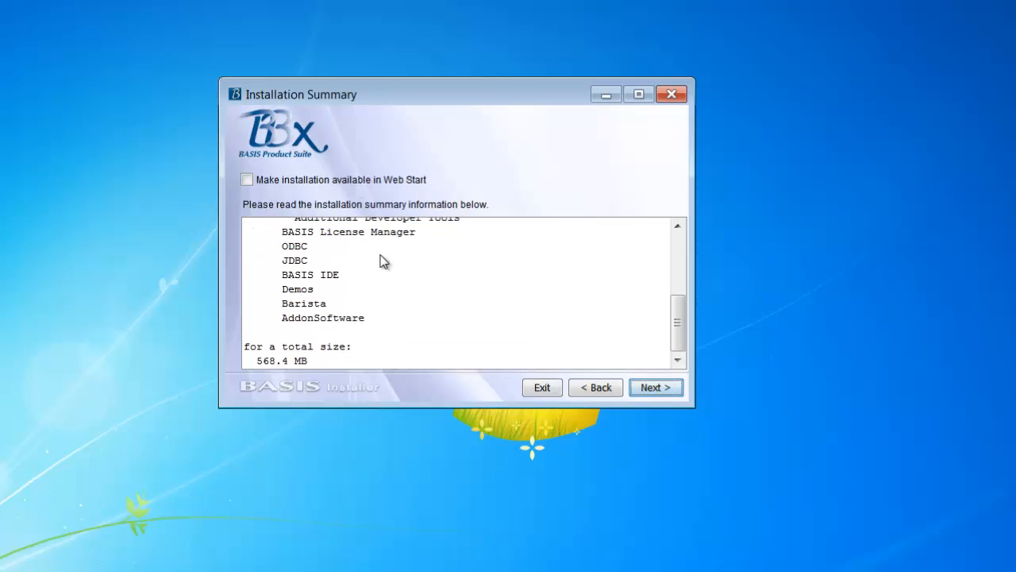
{"action": "left_click", "coordinate": [649, 394]}
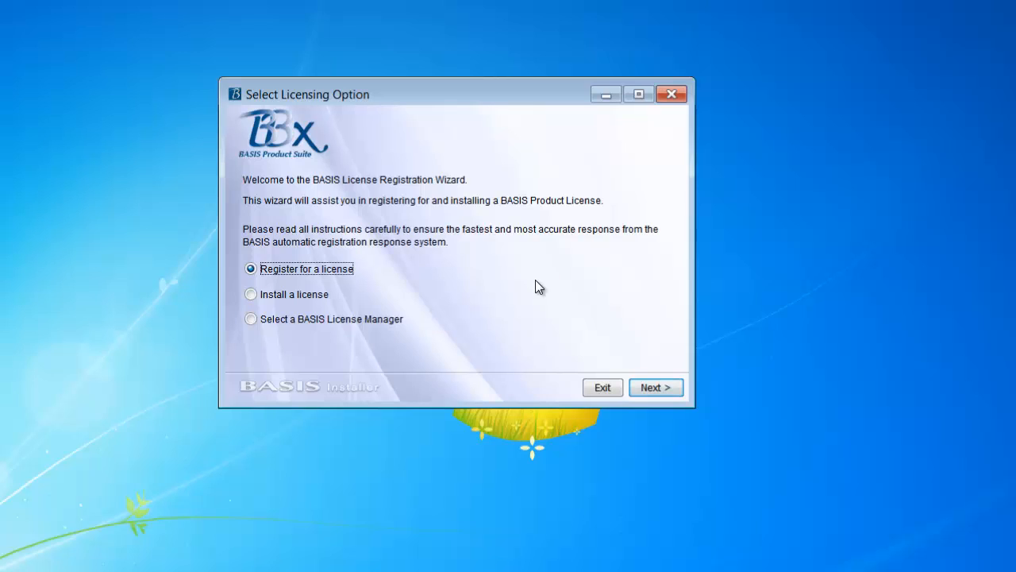
Register for a 30-day evaluation license with the prefilled contact details and have it registered and installed automatically.
{"action": "left_click", "coordinate": [656, 388]}
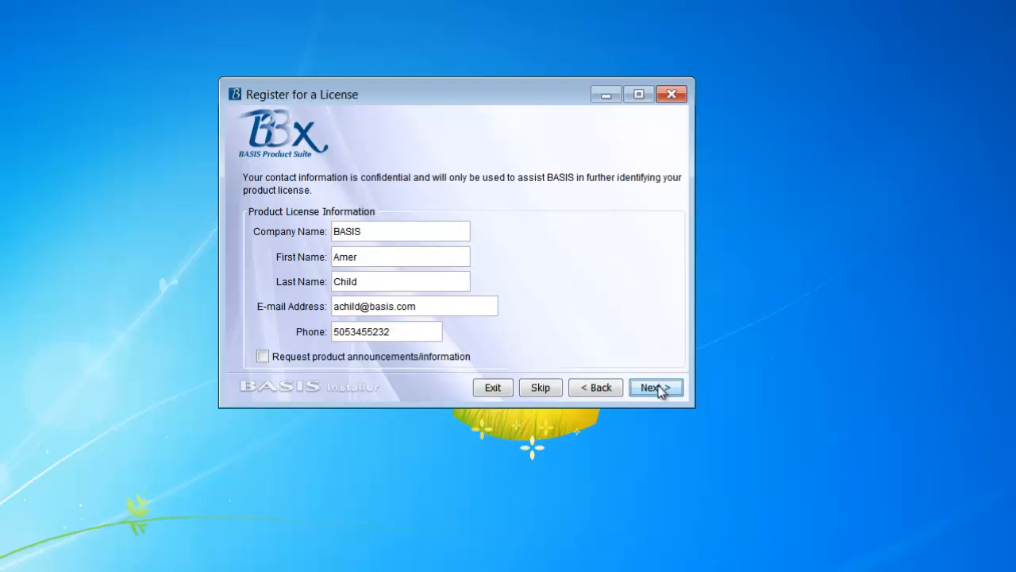
{"action": "left_click", "coordinate": [656, 387]}
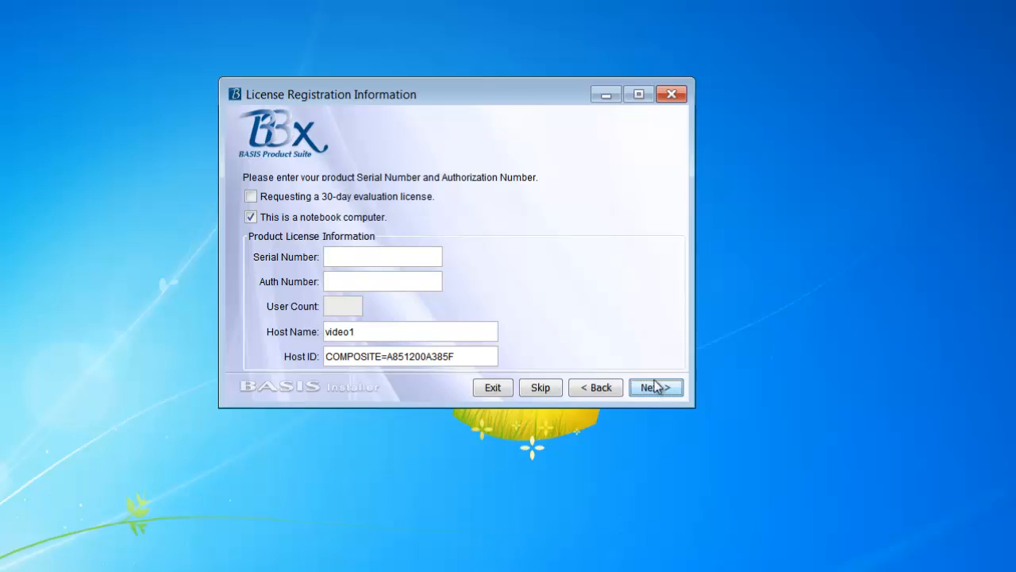
{"action": "left_click", "coordinate": [251, 197]}
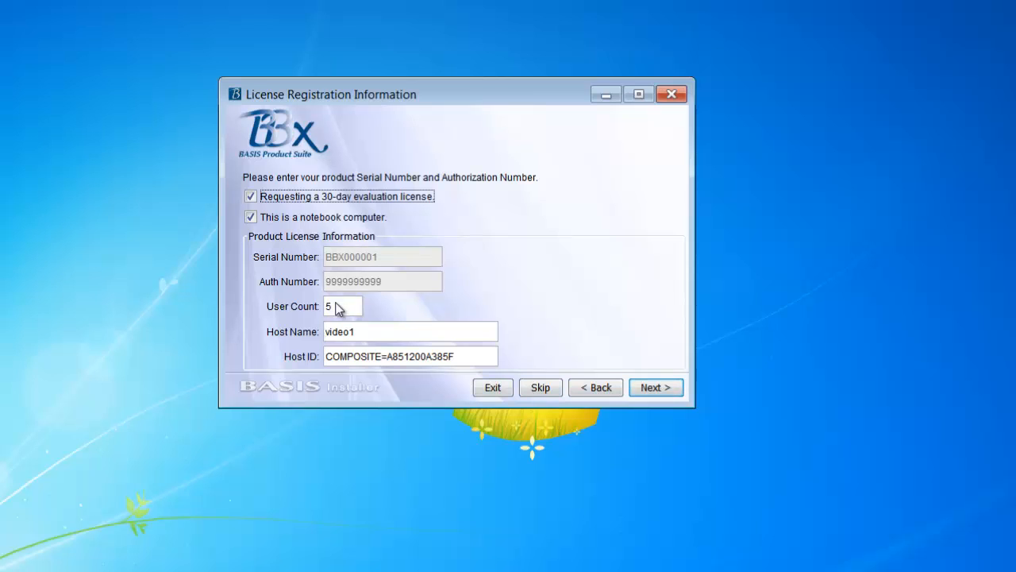
{"action": "left_click", "coordinate": [659, 387]}
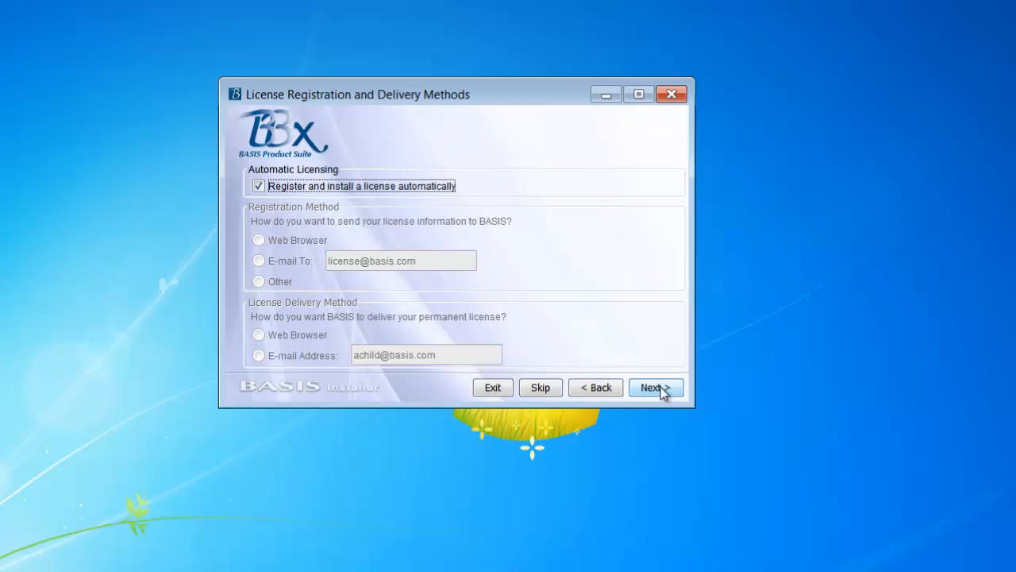
{"action": "left_click", "coordinate": [661, 386]}
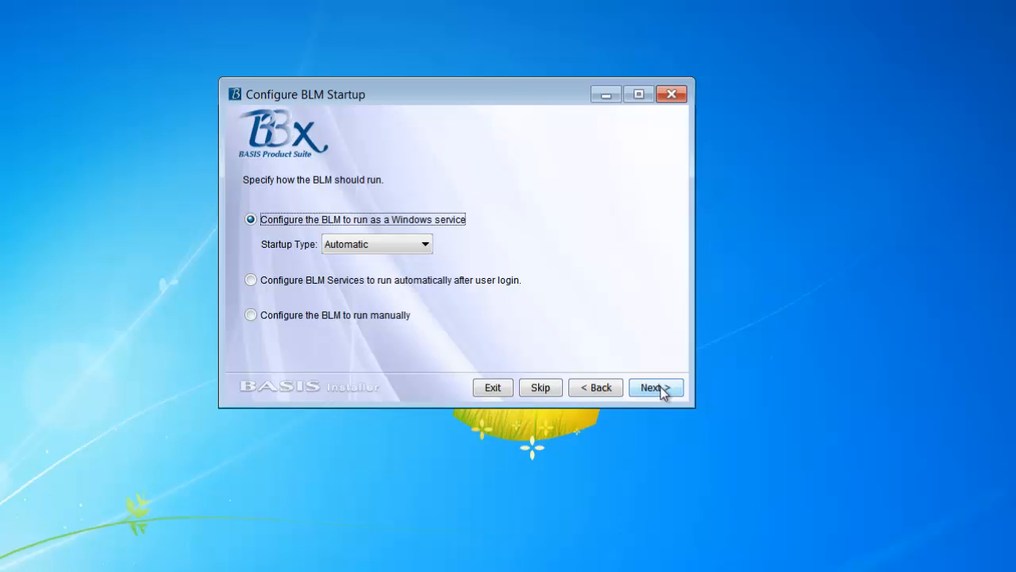
Configure the BASIS License Manager to run as a Windows service with Automatic startup, and start it.
{"action": "left_click", "coordinate": [657, 387]}
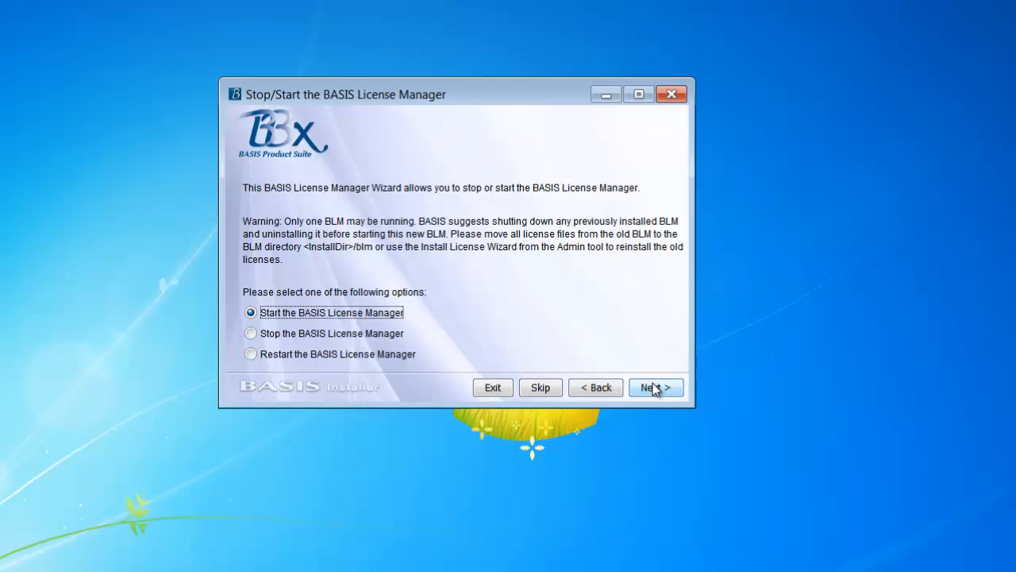
{"action": "left_click", "coordinate": [656, 389]}
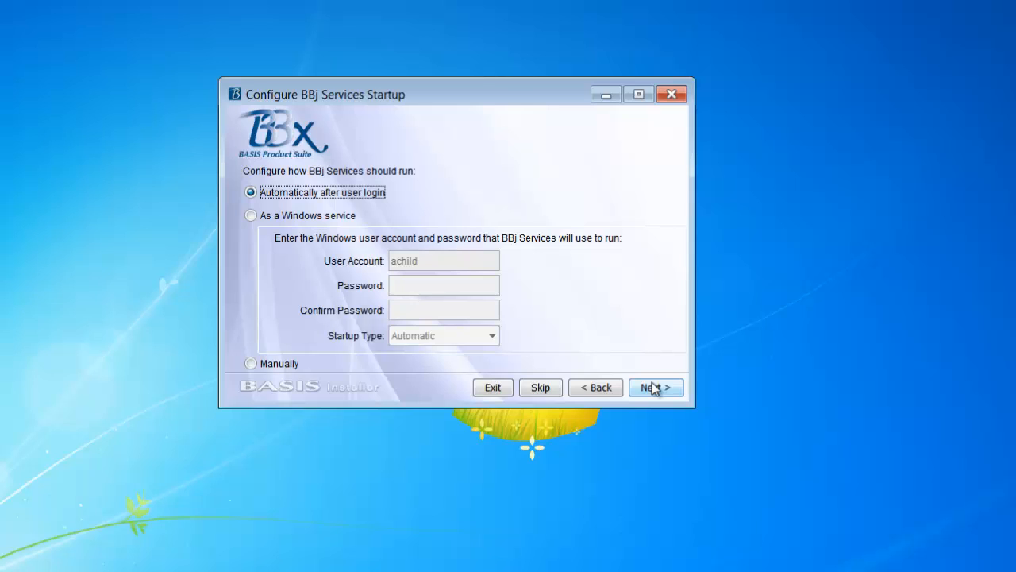
Configure BBj Services to run automatically after user login, start them and finish the wizard.
{"action": "left_click", "coordinate": [653, 387]}
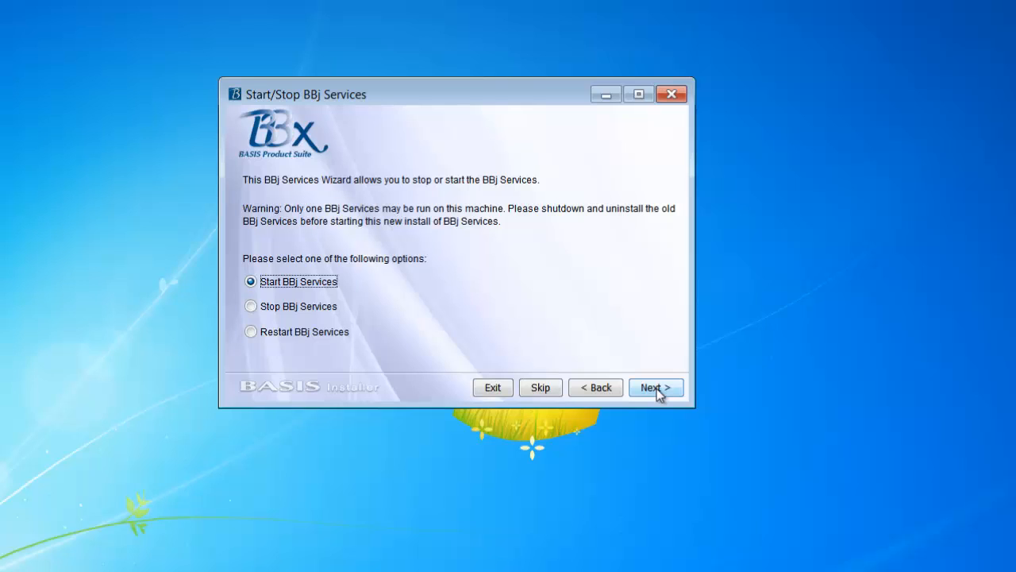
{"action": "left_click", "coordinate": [656, 388]}
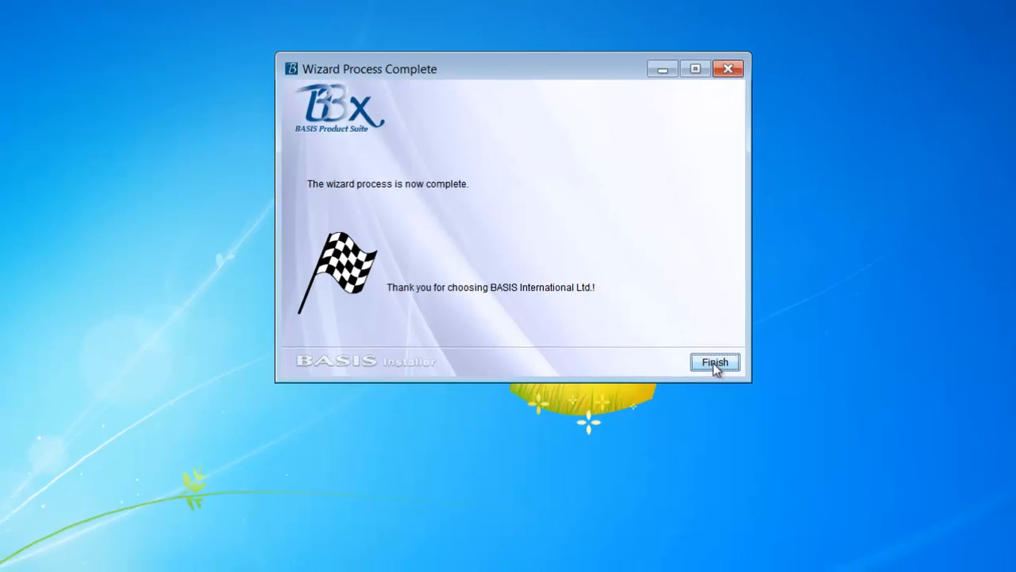
{"action": "left_click", "coordinate": [658, 387]}
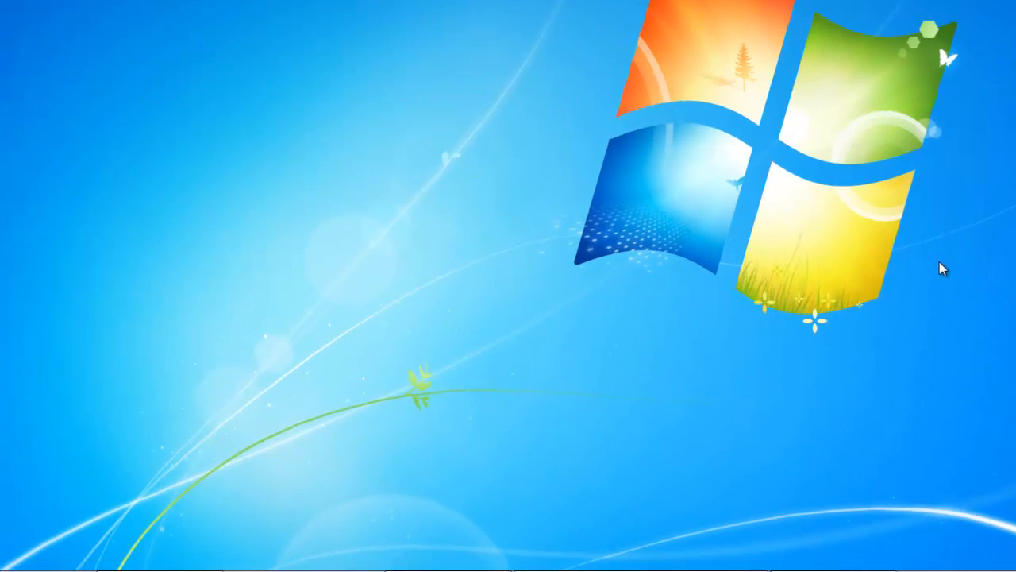
Test the installation by launching the BBj interpreter from the BASIS program group, and exit its console with the bye command.
{"action": "key", "text": "super"}
{"action": "left_click", "coordinate": [85, 476]}
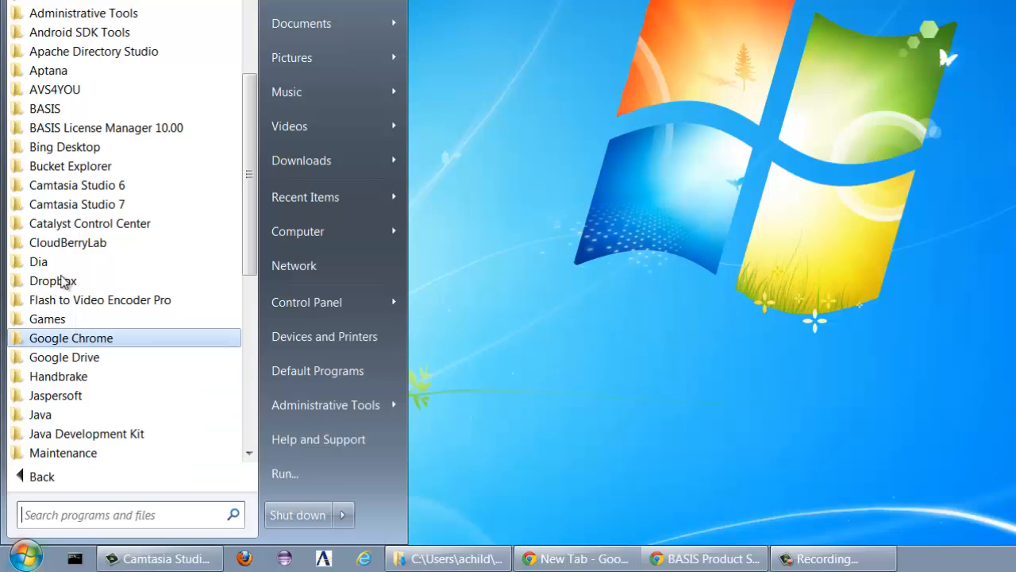
{"action": "left_click", "coordinate": [46, 111]}
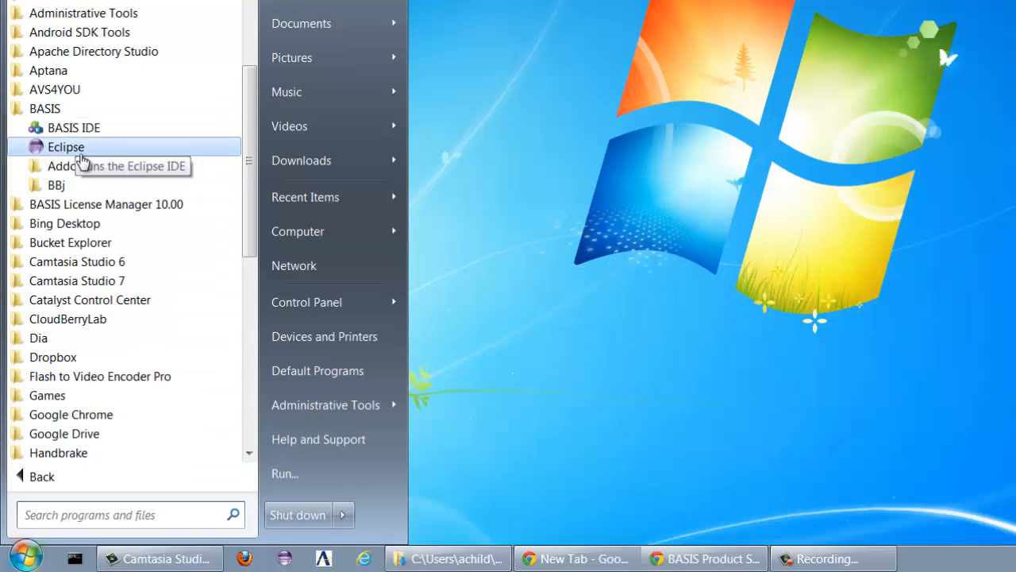
{"action": "left_click", "coordinate": [63, 185]}
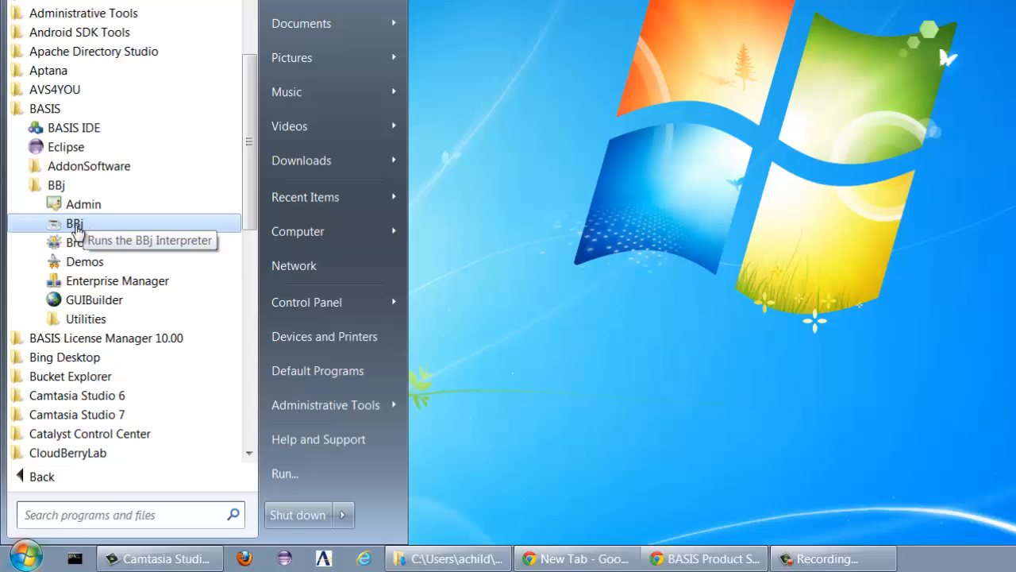
{"action": "left_click", "coordinate": [75, 225]}
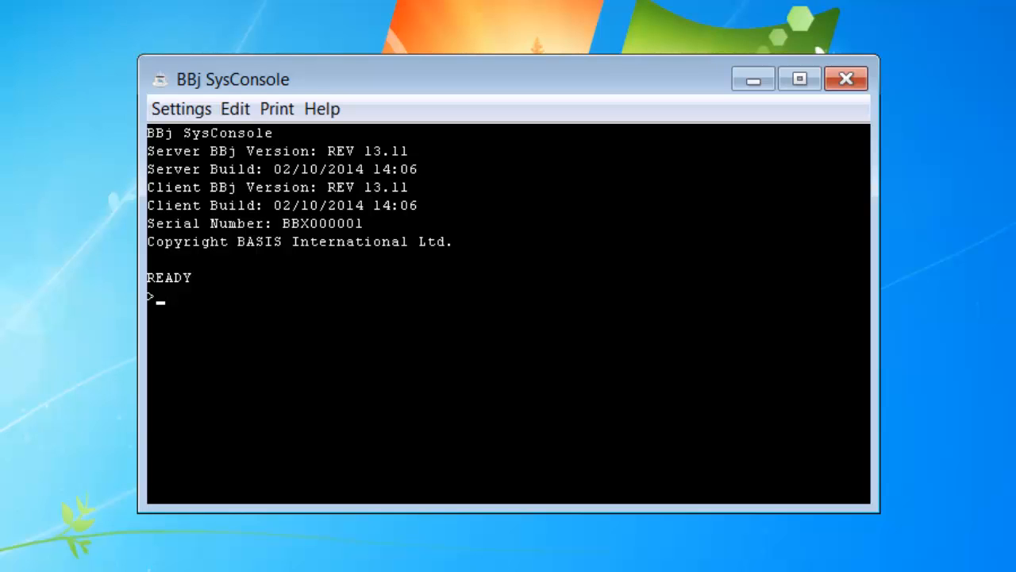
{"action": "type", "text": "bye"}
{"action": "key", "text": "Return"}
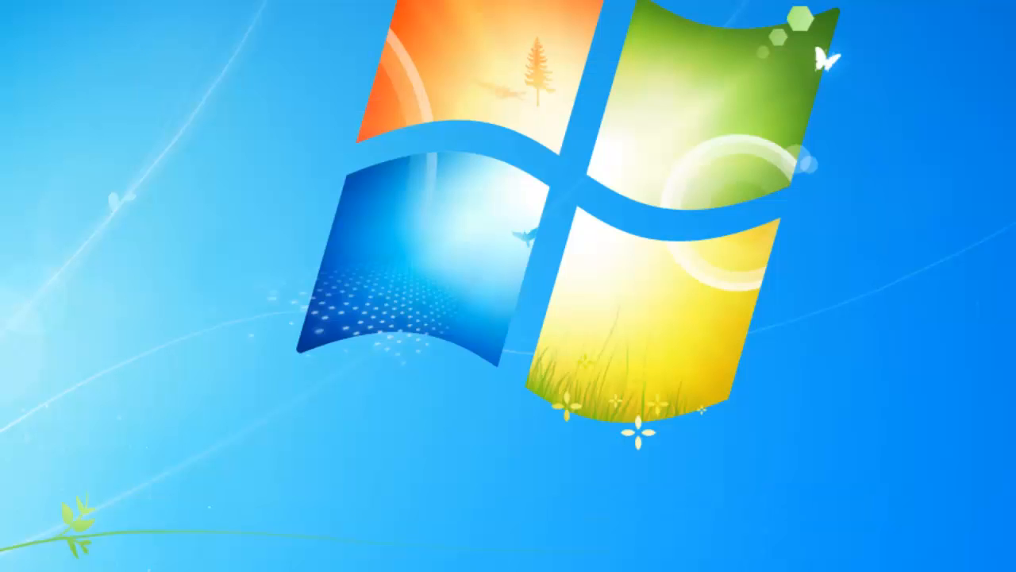